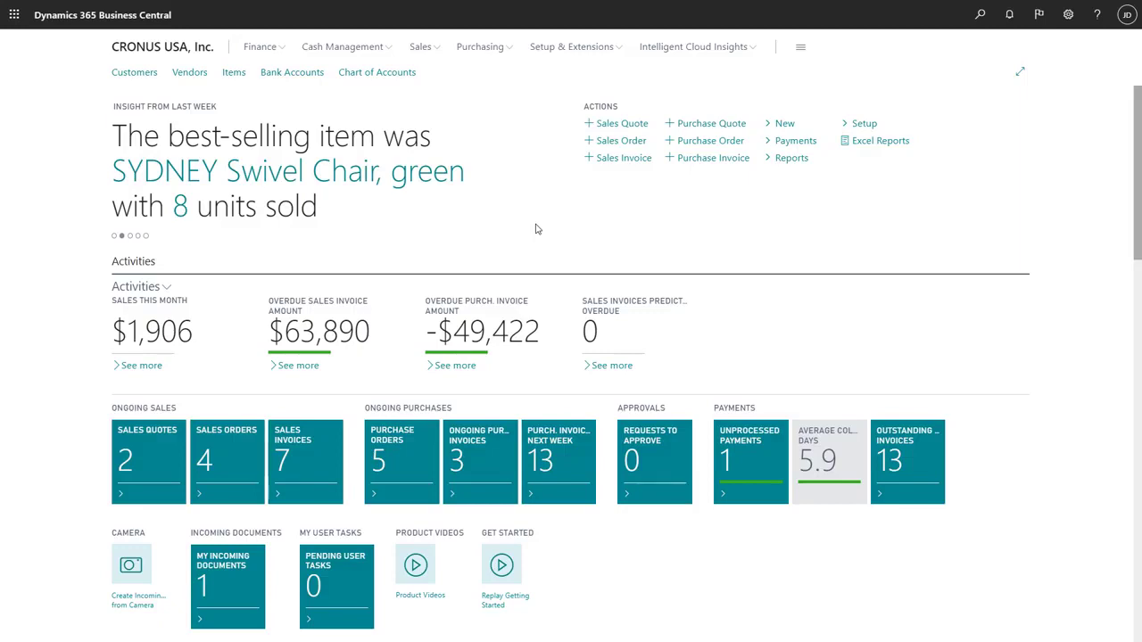
Change the role in My Settings from Business Manager to Accountant and save.
{"action": "left_click", "coordinate": [1067, 24]}
{"action": "left_click", "coordinate": [963, 127]}
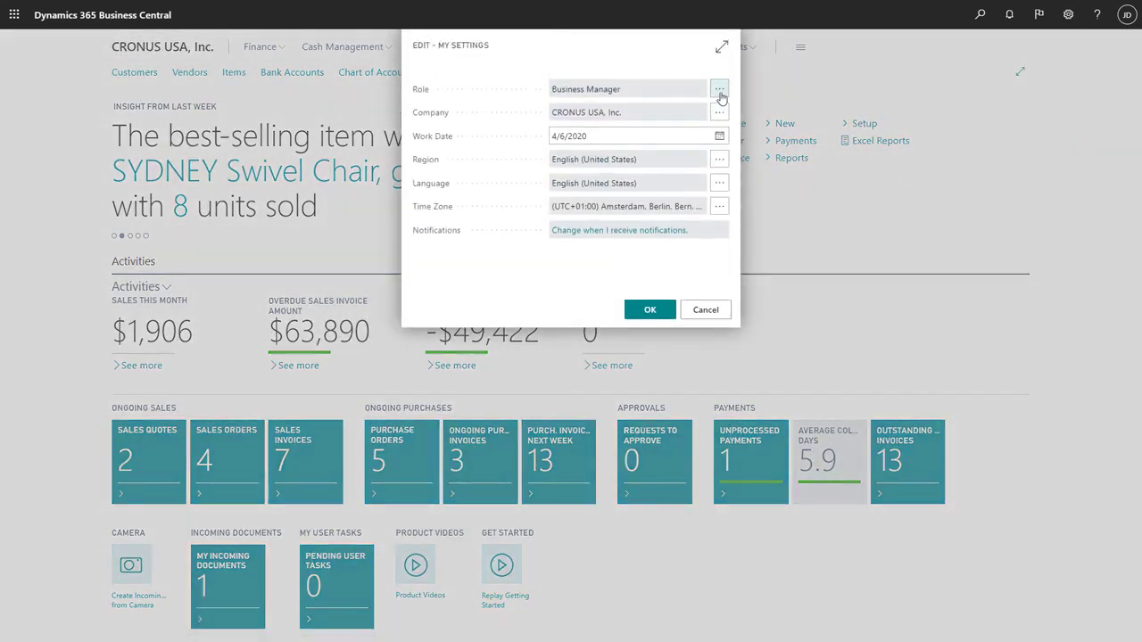
{"action": "left_click", "coordinate": [720, 93]}
{"action": "scroll", "coordinate": [378, 141], "scroll_direction": "down", "scroll_amount": 5}
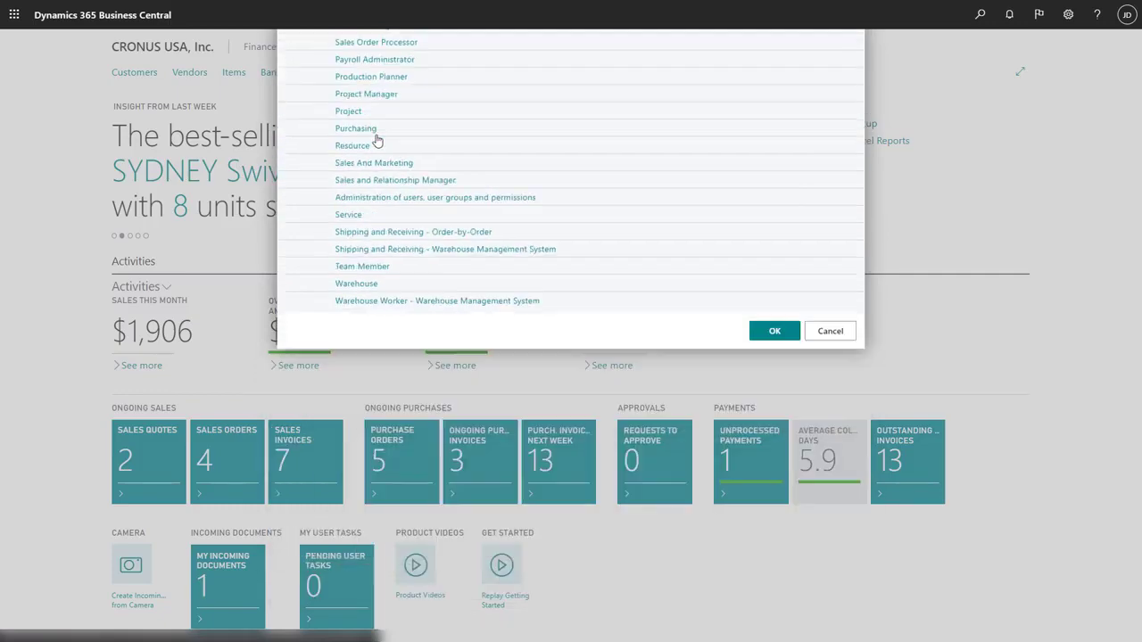
{"action": "left_click", "coordinate": [377, 141]}
{"action": "left_click", "coordinate": [643, 312]}
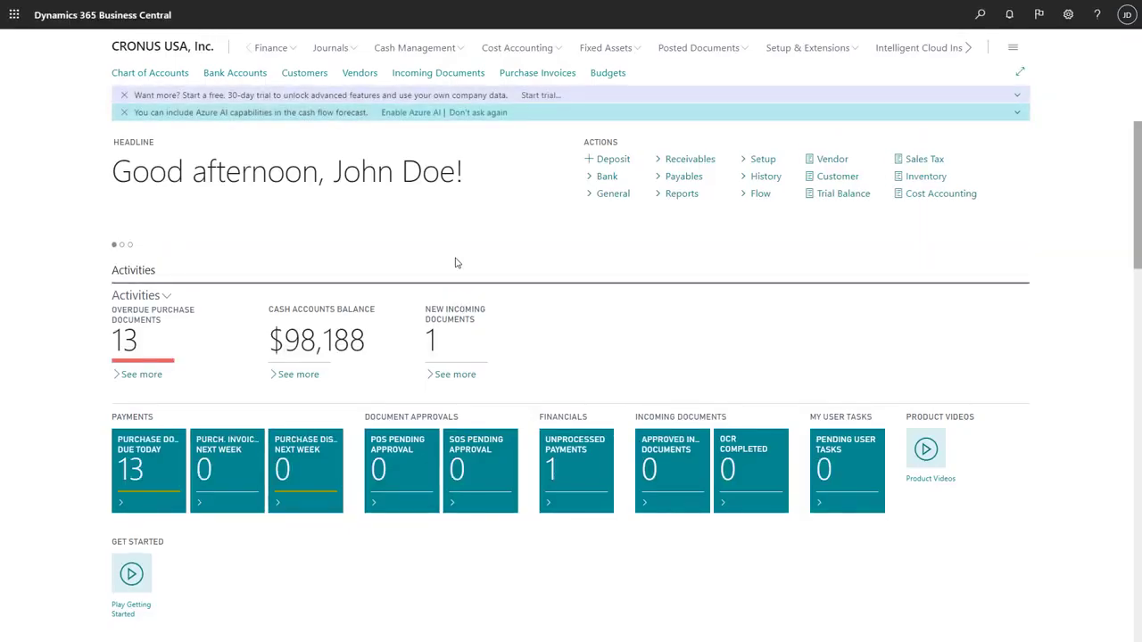
Dismiss the trial and Azure AI notices, then review the 13 overdue purchase invoices and return home.
{"action": "left_click", "coordinate": [124, 98]}
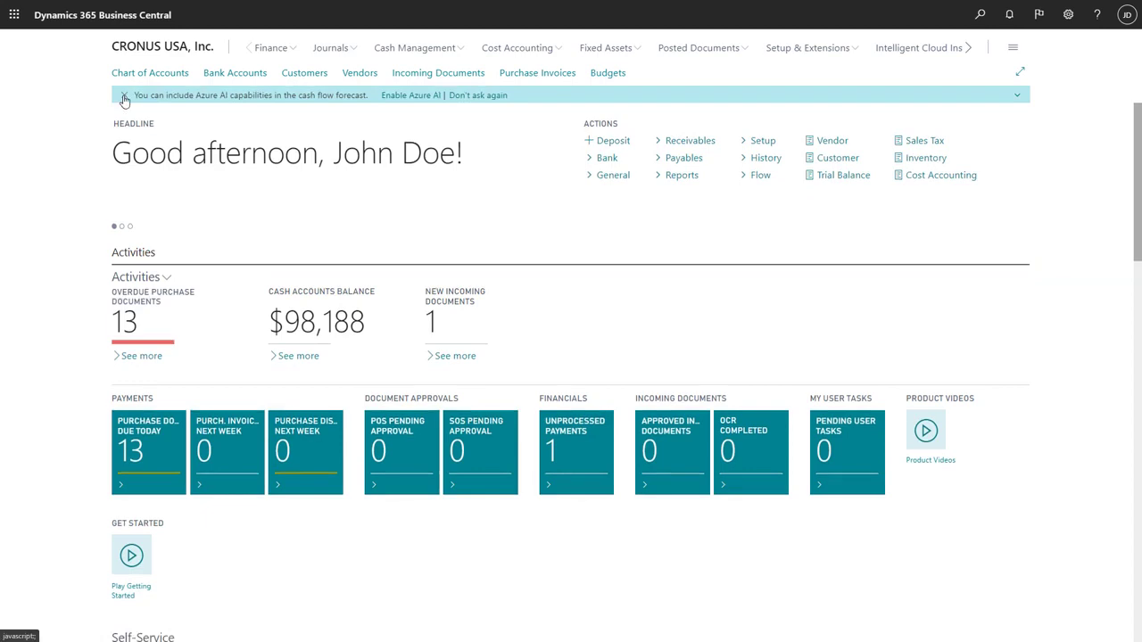
{"action": "left_click", "coordinate": [123, 98]}
{"action": "scroll", "coordinate": [1139, 154], "scroll_direction": "down", "scroll_amount": 3}
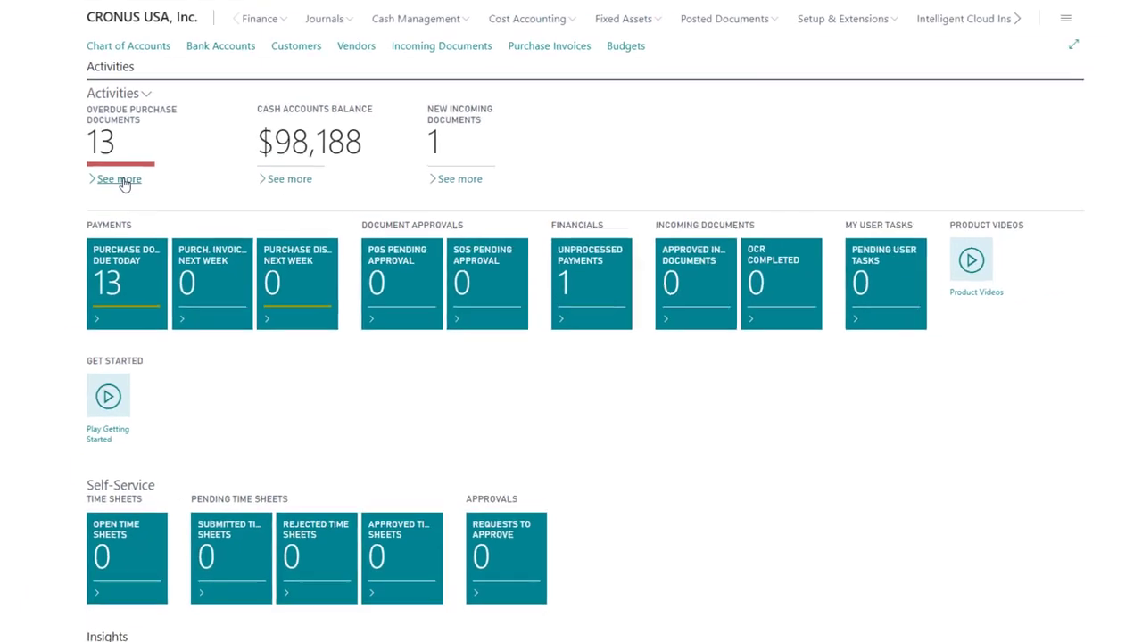
{"action": "left_click", "coordinate": [123, 183]}
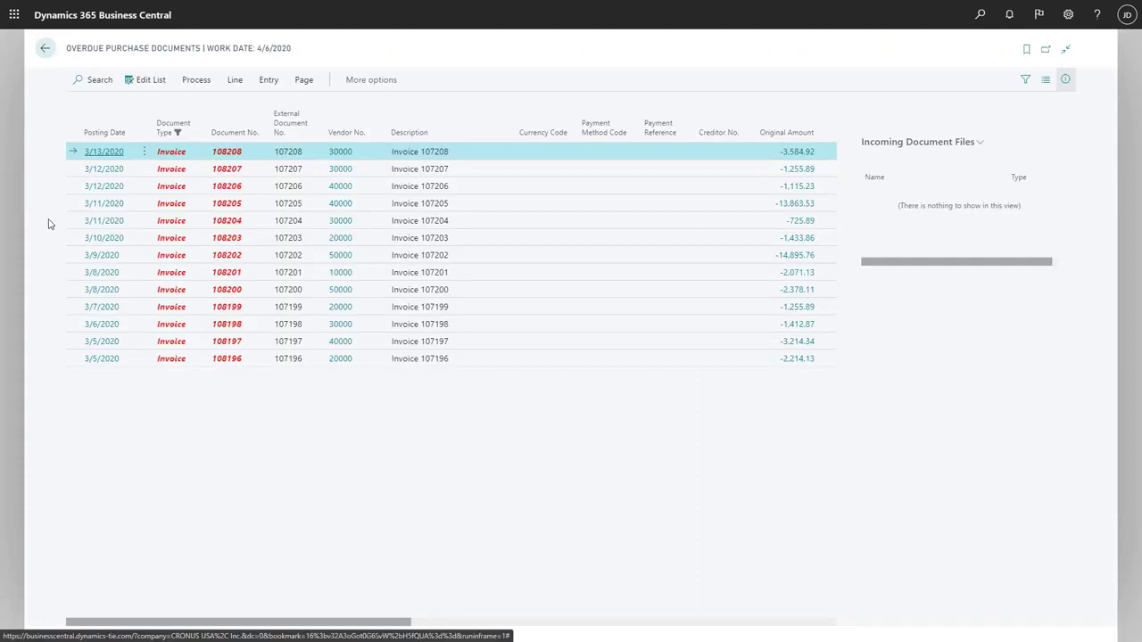
{"action": "left_click", "coordinate": [46, 49]}
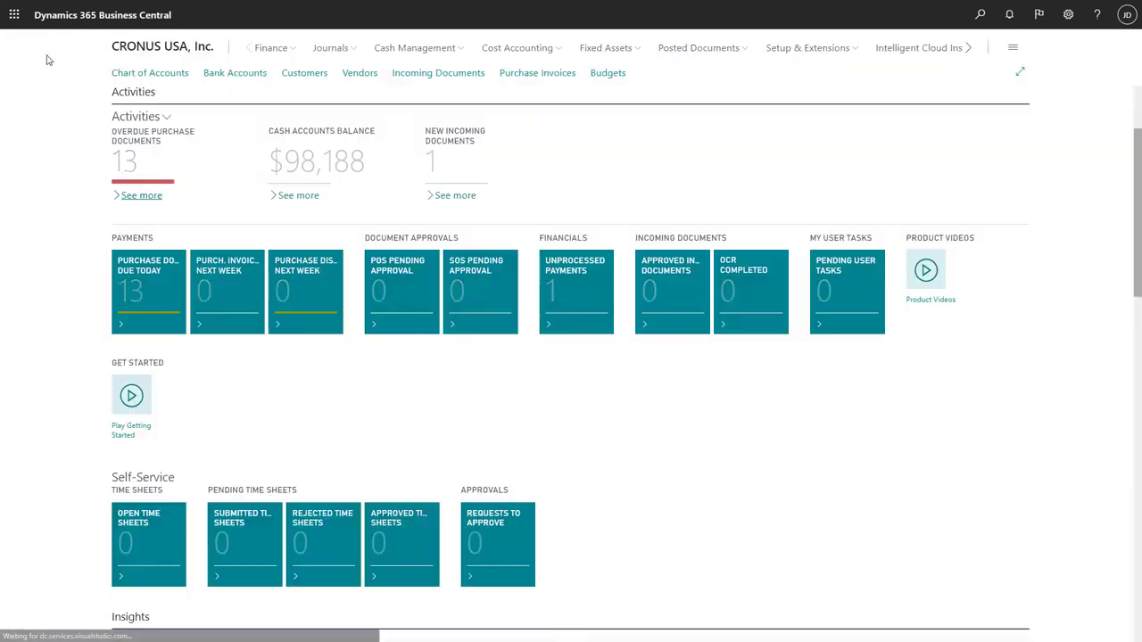
{"action": "scroll", "coordinate": [74, 254], "scroll_direction": "down", "scroll_amount": 2}
{"action": "scroll", "coordinate": [74, 254], "scroll_direction": "down", "scroll_amount": 3}
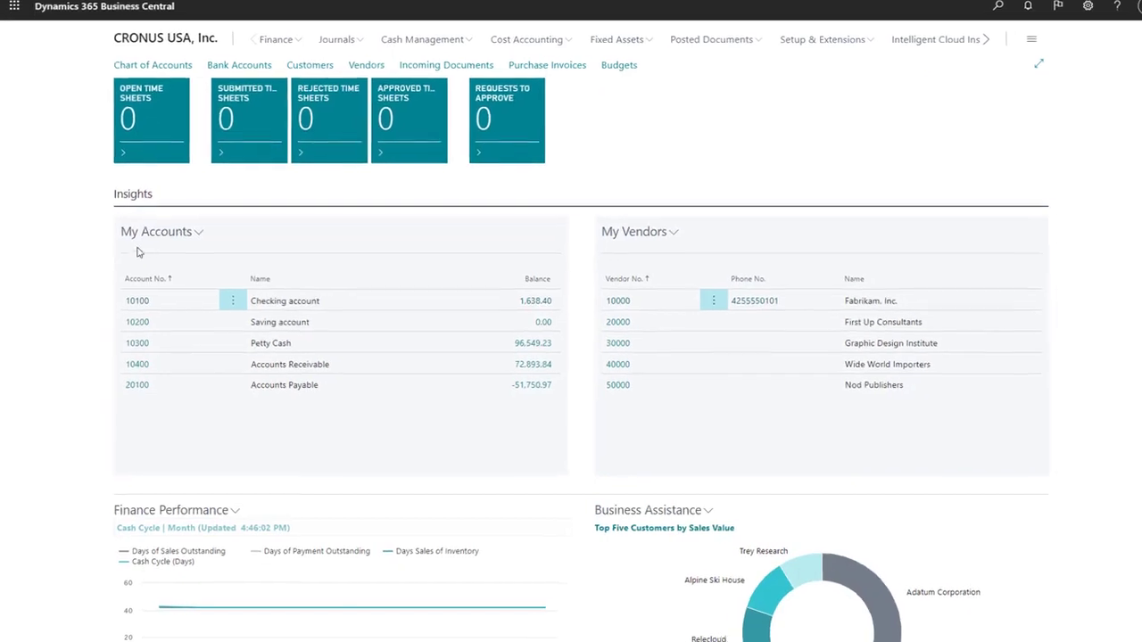
{"action": "left_click", "coordinate": [198, 232]}
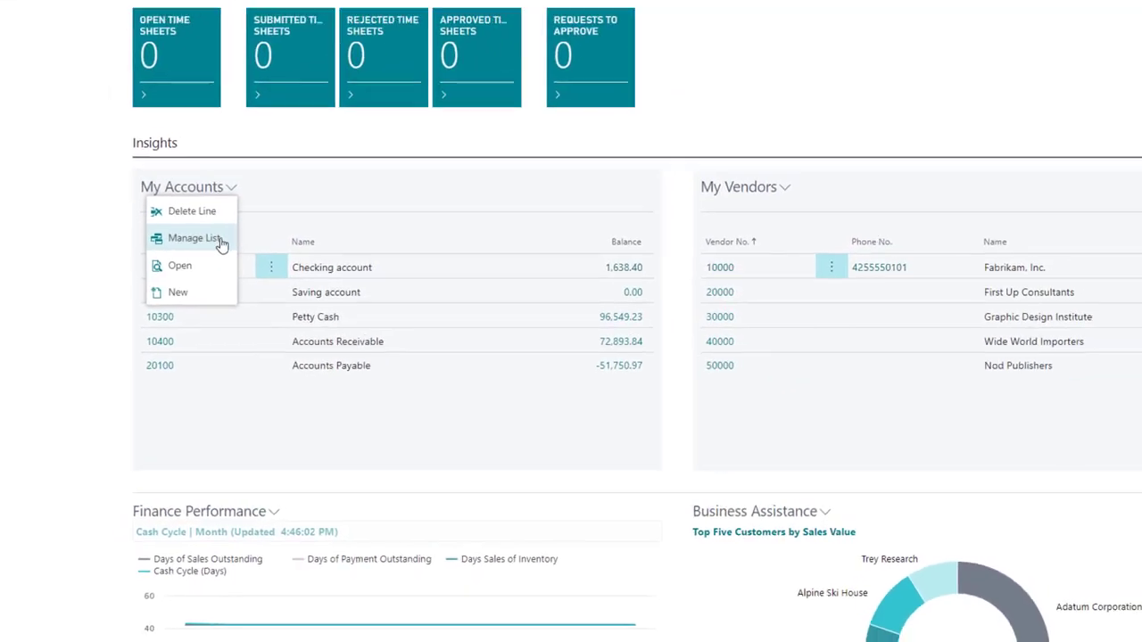
{"action": "left_click", "coordinate": [249, 206]}
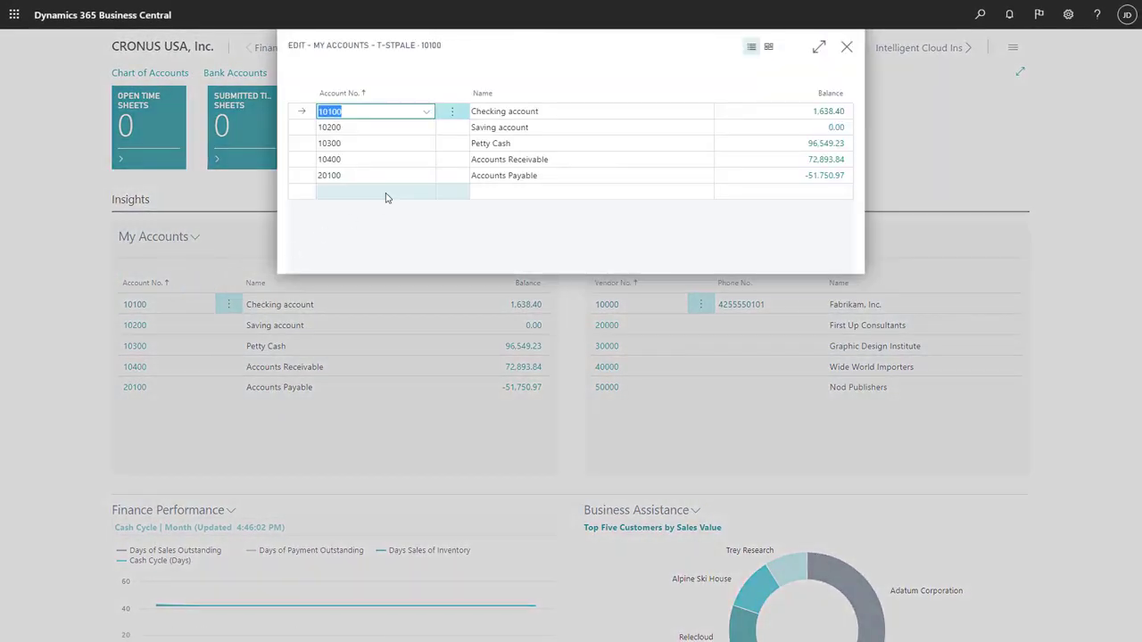
{"action": "left_click", "coordinate": [385, 192]}
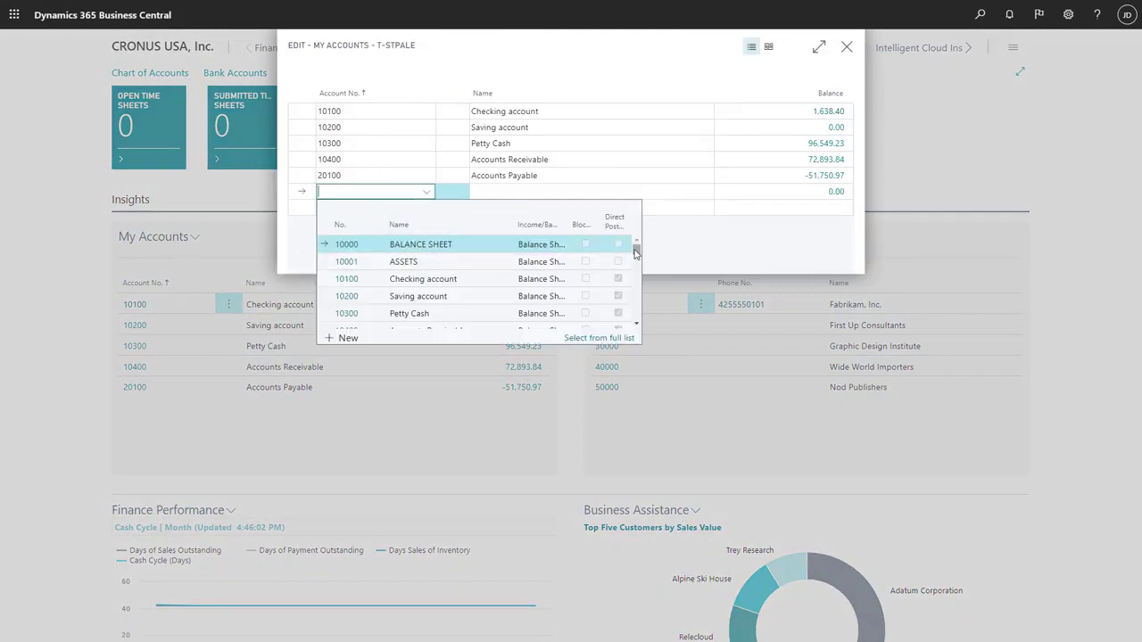
{"action": "left_click_drag", "start_coordinate": [634, 247], "coordinate": [636, 268]}
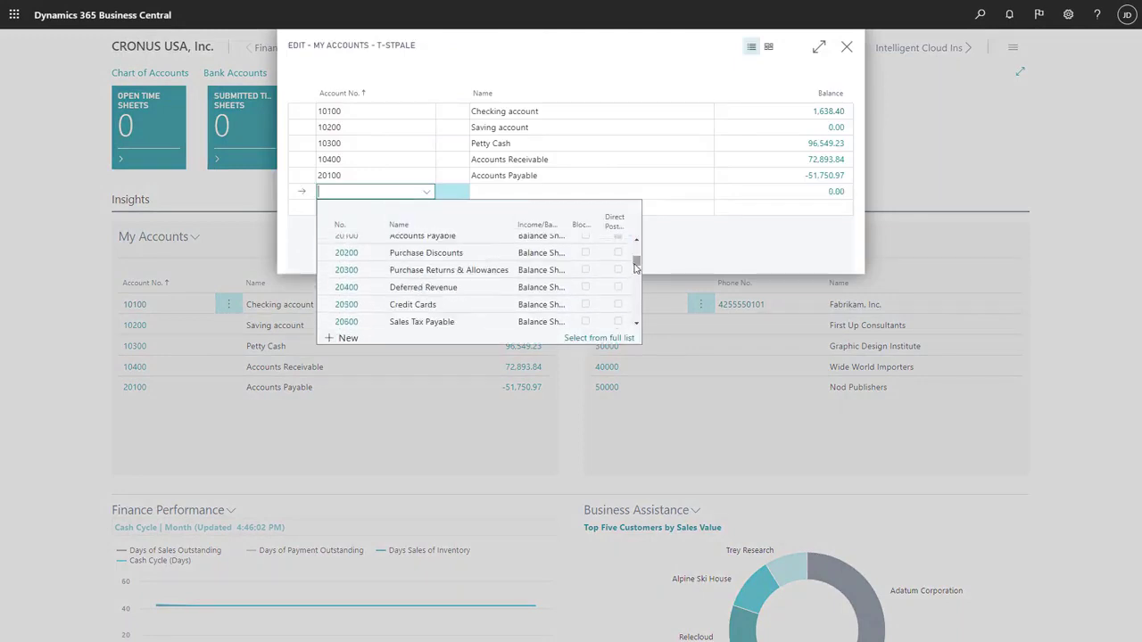
{"action": "left_click", "coordinate": [690, 252]}
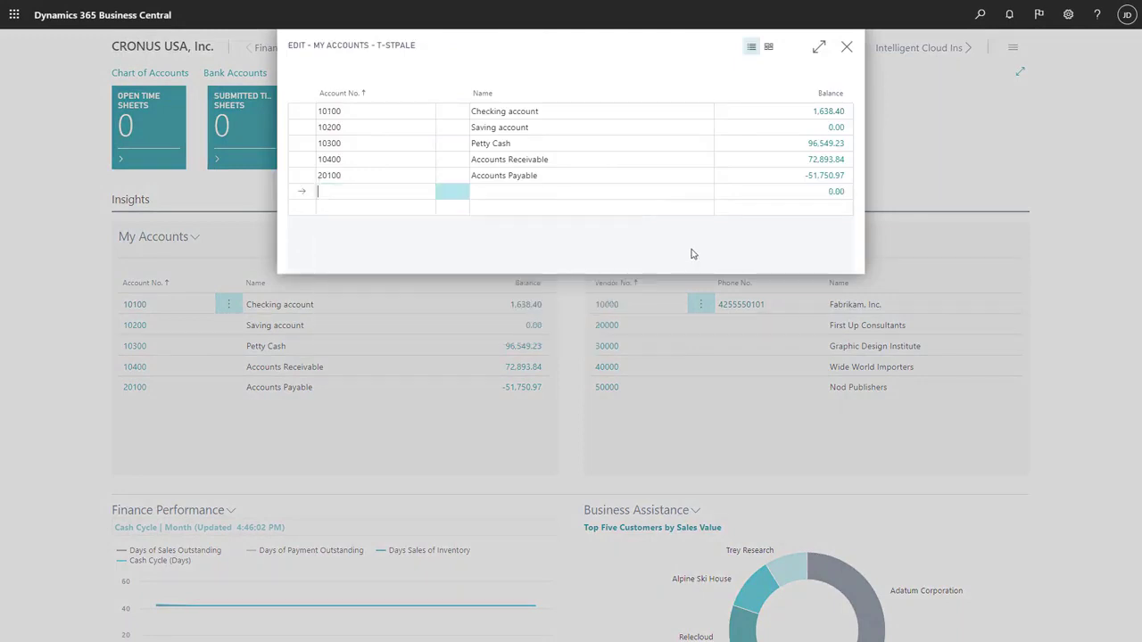
{"action": "left_click", "coordinate": [847, 47]}
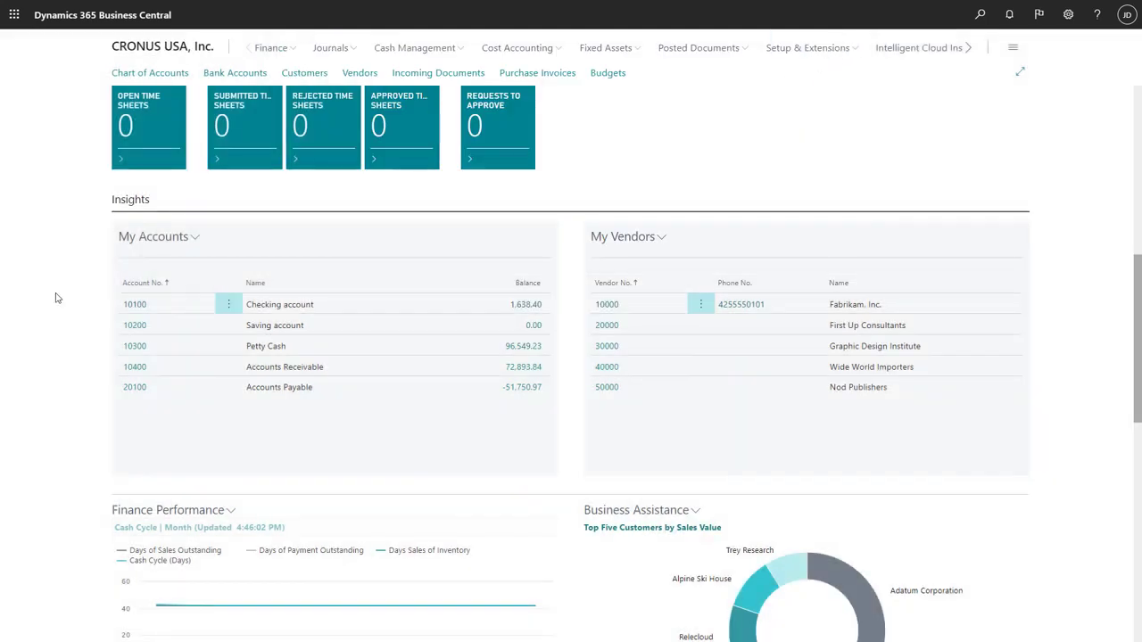
Switch the Business Assistance chart from Top Five Customers by Sales Value to Cash Cycle.
{"action": "scroll", "coordinate": [548, 395], "scroll_direction": "down", "scroll_amount": 5}
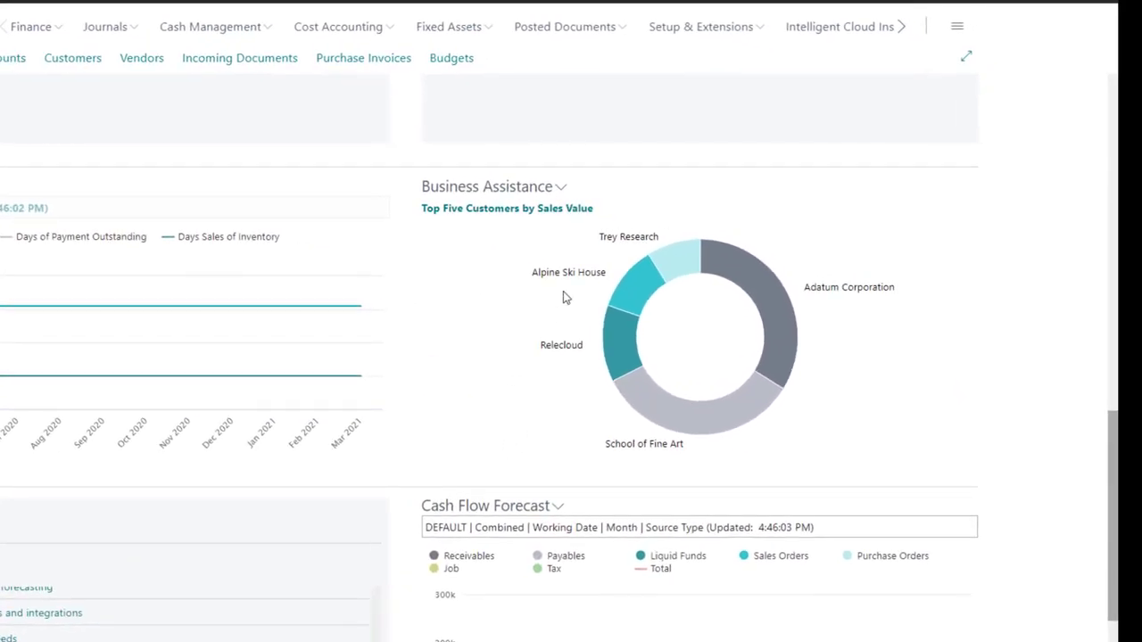
{"action": "left_click", "coordinate": [560, 187]}
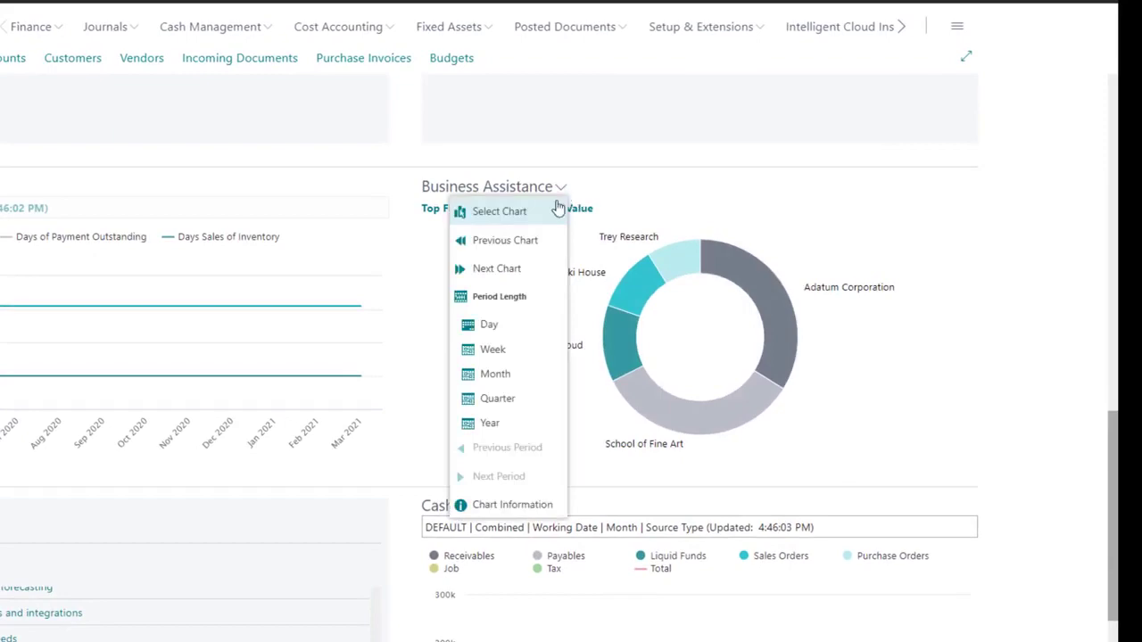
{"action": "left_click", "coordinate": [551, 211]}
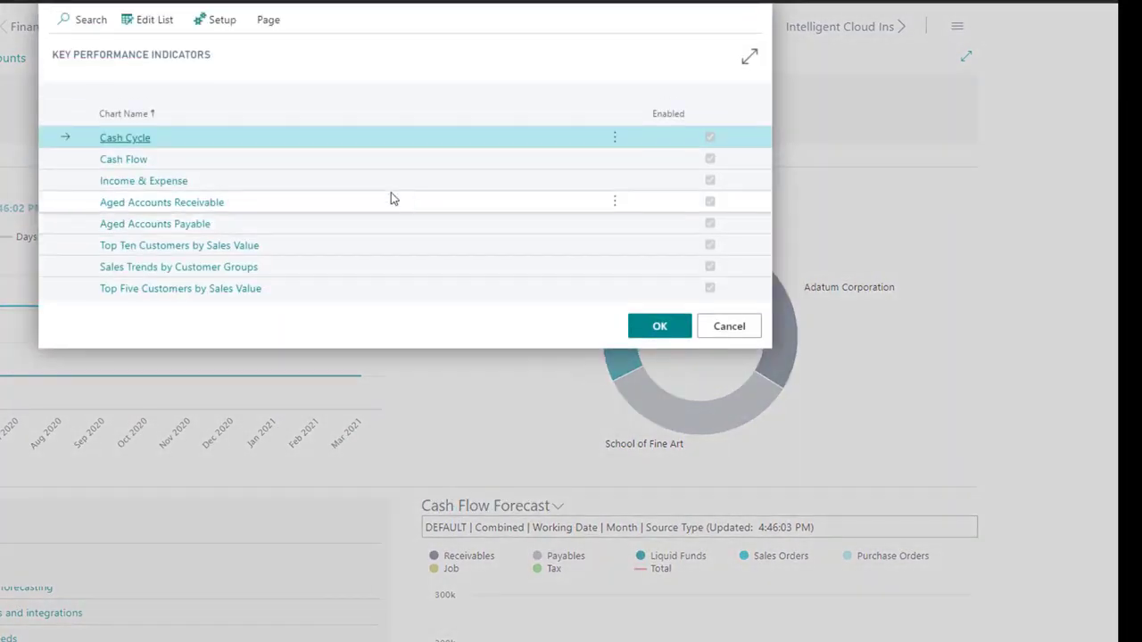
{"action": "left_click", "coordinate": [134, 139]}
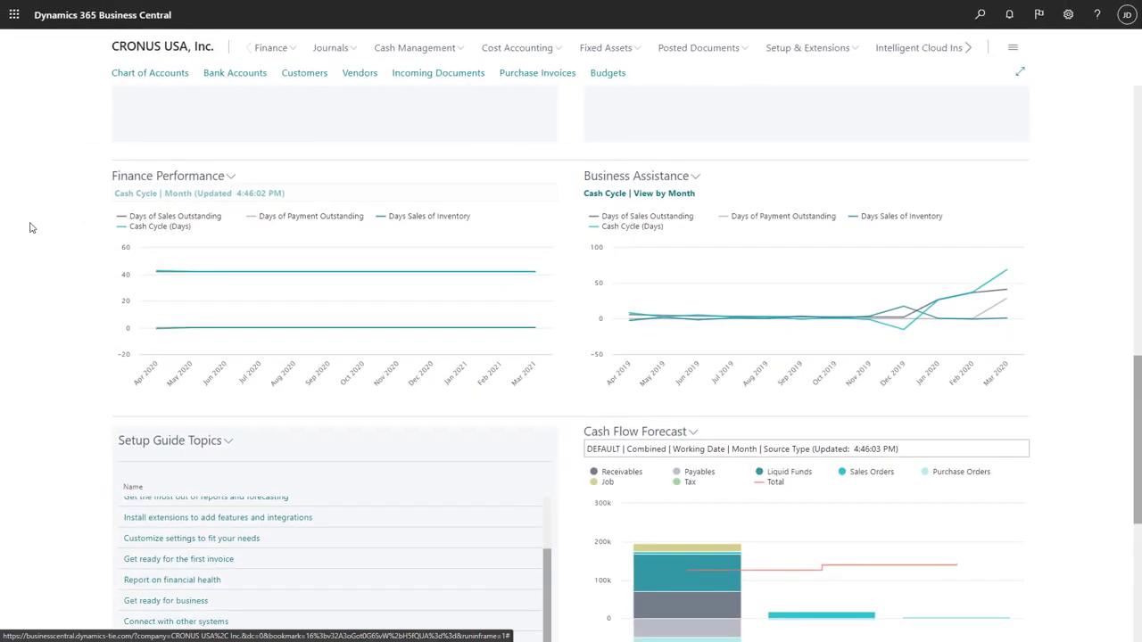
{"action": "scroll", "coordinate": [29, 227], "scroll_direction": "down", "scroll_amount": 3}
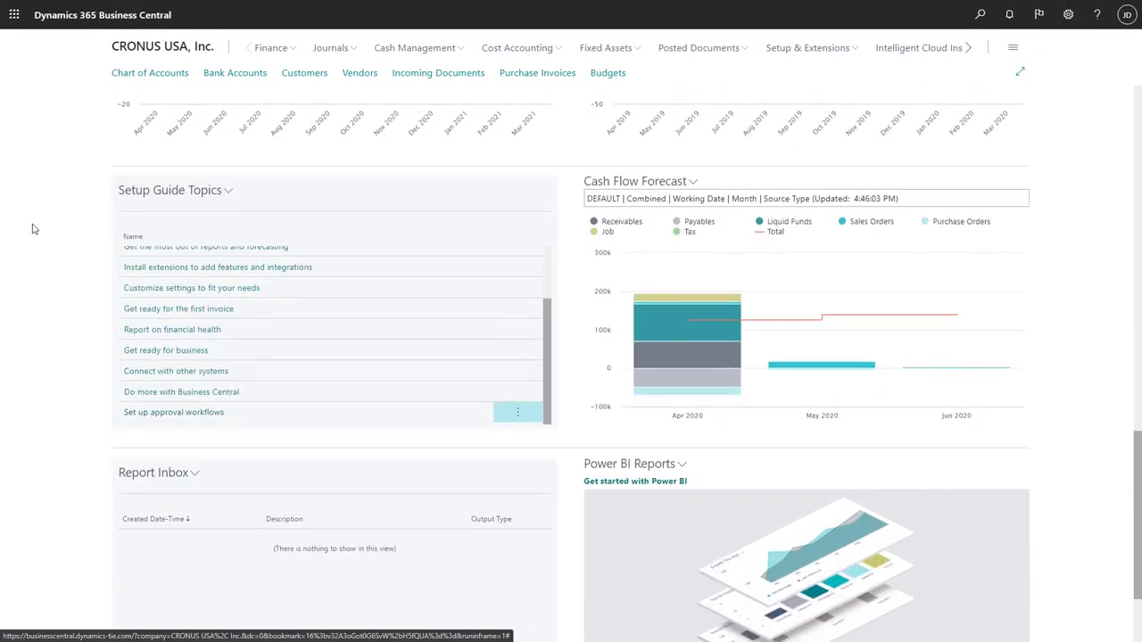
{"action": "scroll", "coordinate": [32, 229], "scroll_direction": "down", "scroll_amount": 2}
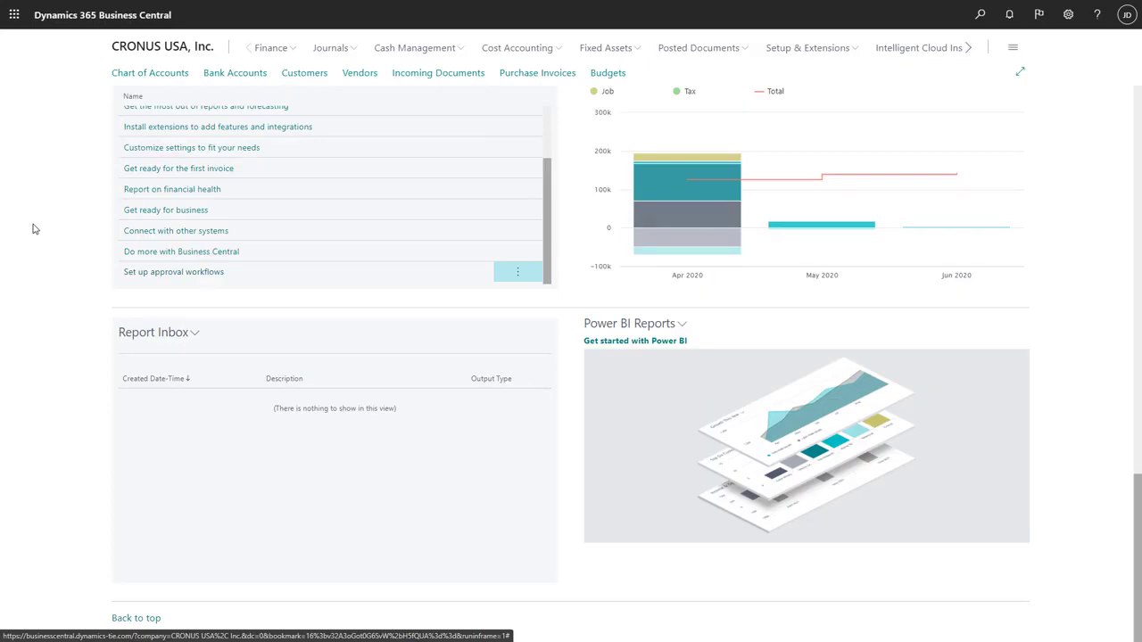
{"action": "scroll", "coordinate": [33, 229], "scroll_direction": "up", "scroll_amount": 15}
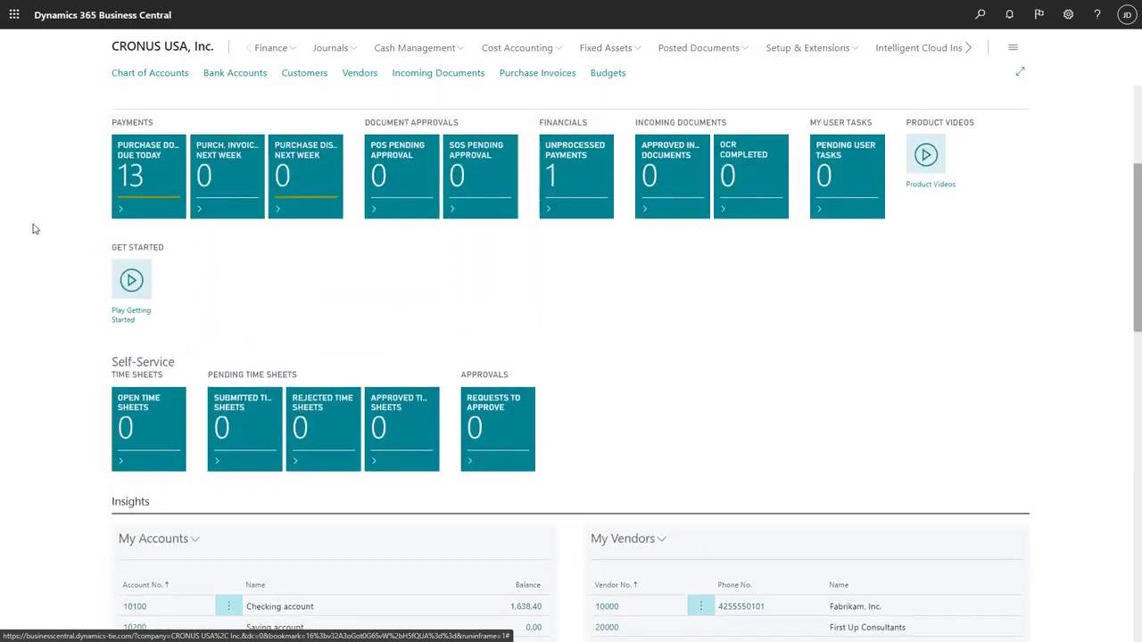
Expand the Finance menu to show General Journals, Chart of Accounts and Currencies links.
{"action": "scroll", "coordinate": [33, 230], "scroll_direction": "up", "scroll_amount": 5}
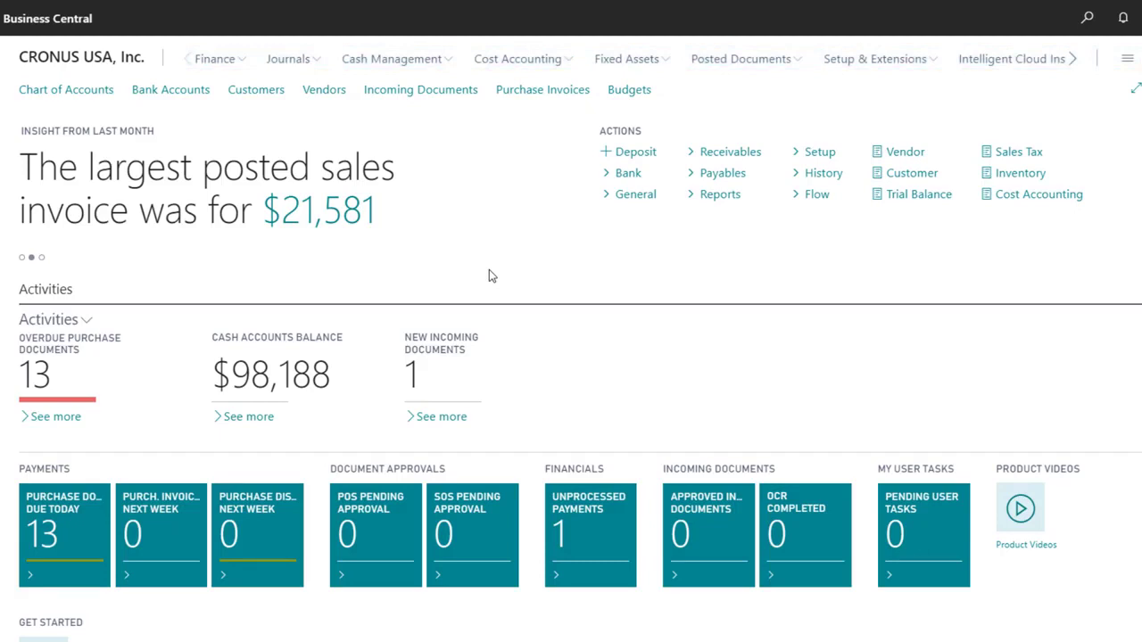
{"action": "left_click", "coordinate": [236, 62]}
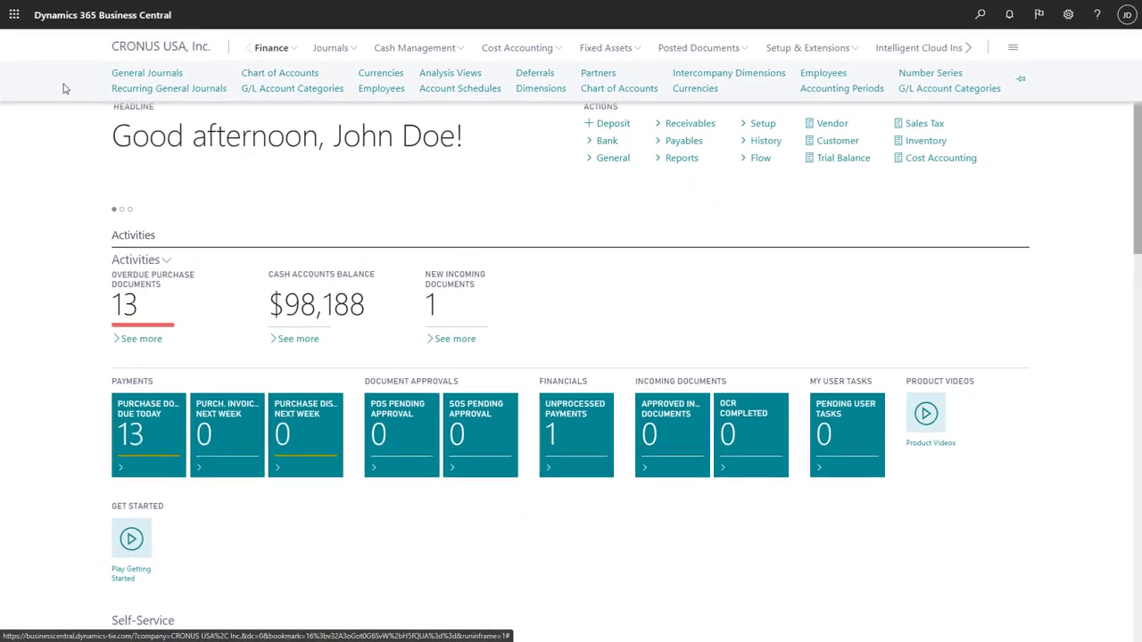
Open the General Journals batch list with DEFAULT and MONTHLY, then expand the Journals menu.
{"action": "left_click", "coordinate": [116, 78]}
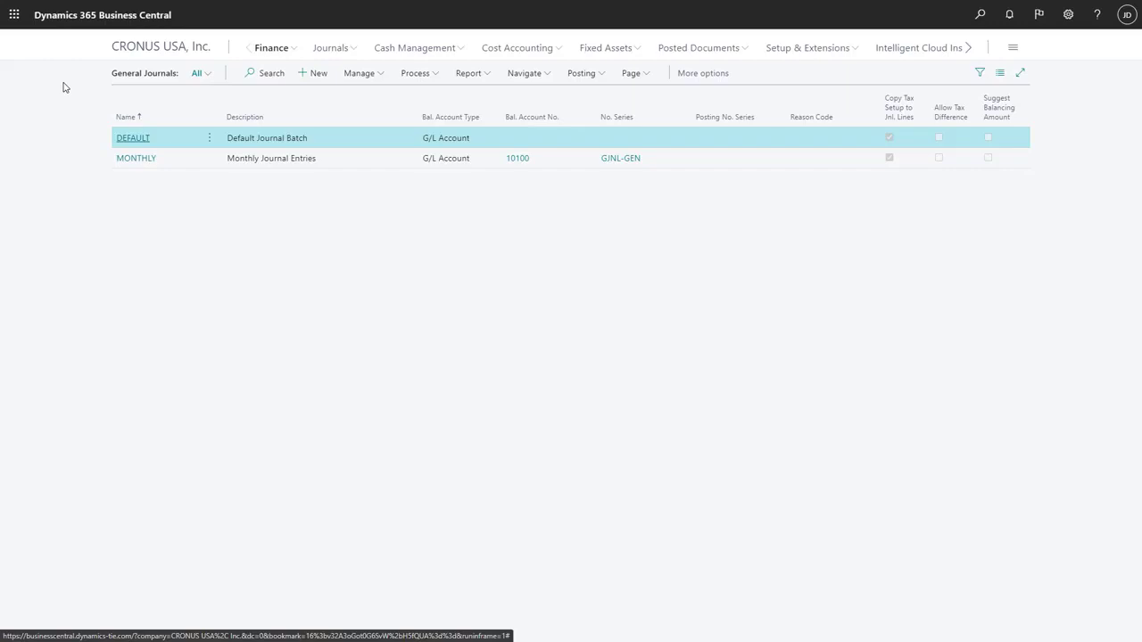
{"action": "left_click", "coordinate": [354, 49]}
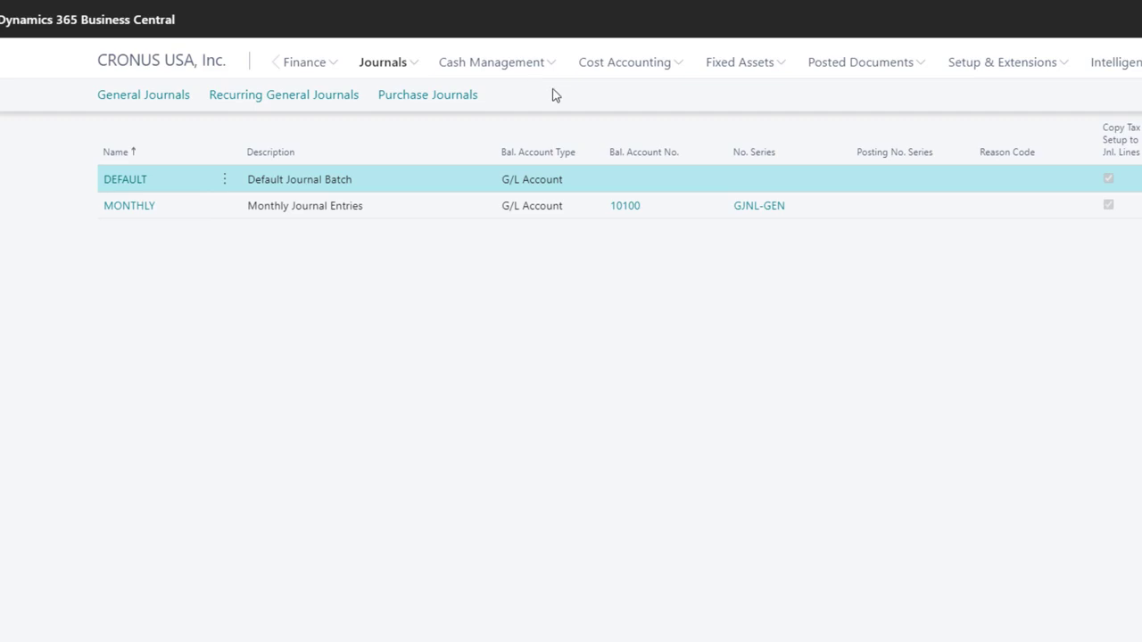
Open Bank Accounts from Cash Management, listing the World Wide Bank CHECKING and SAVINGS accounts.
{"action": "left_click", "coordinate": [550, 68]}
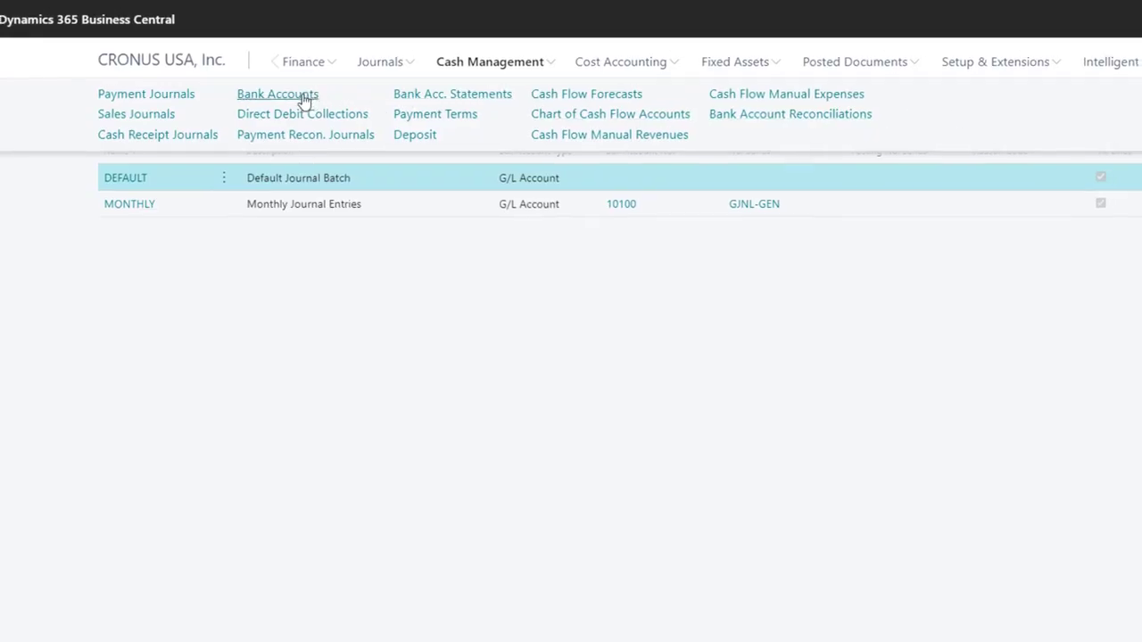
{"action": "left_click", "coordinate": [289, 95]}
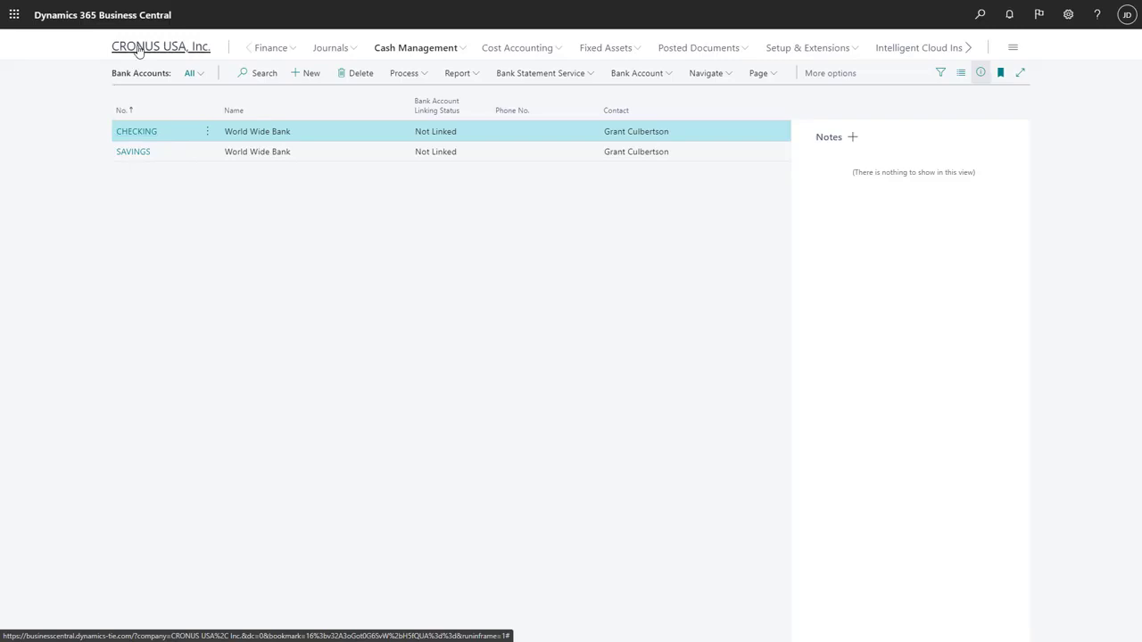
Close the Bank Accounts list with Escape to return to the Accountant home page.
{"action": "key", "text": "Escape"}
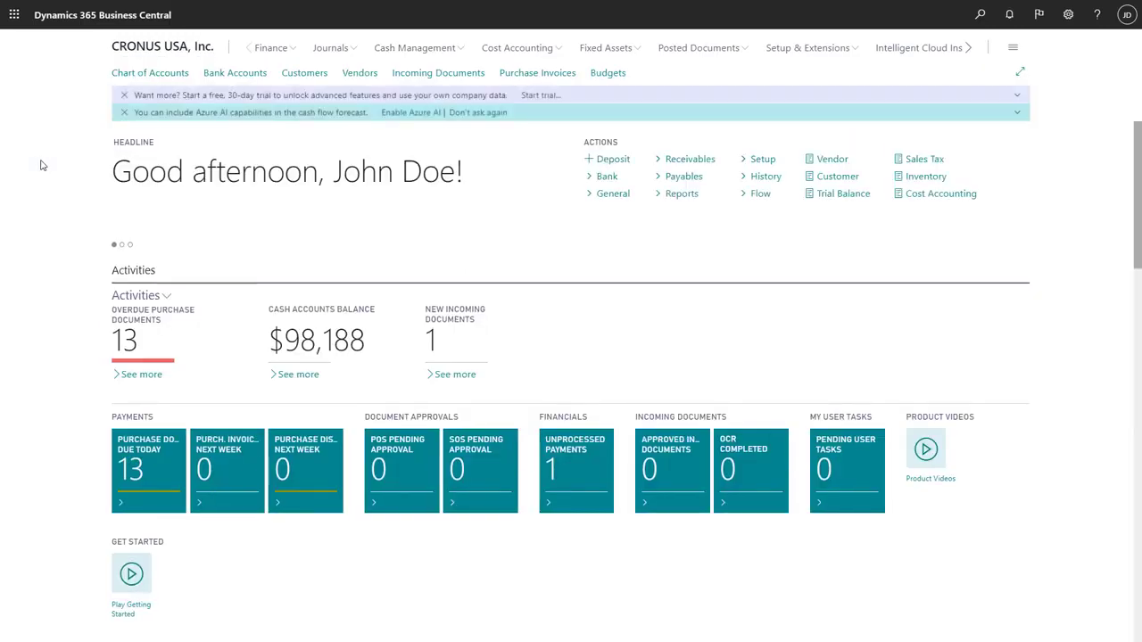